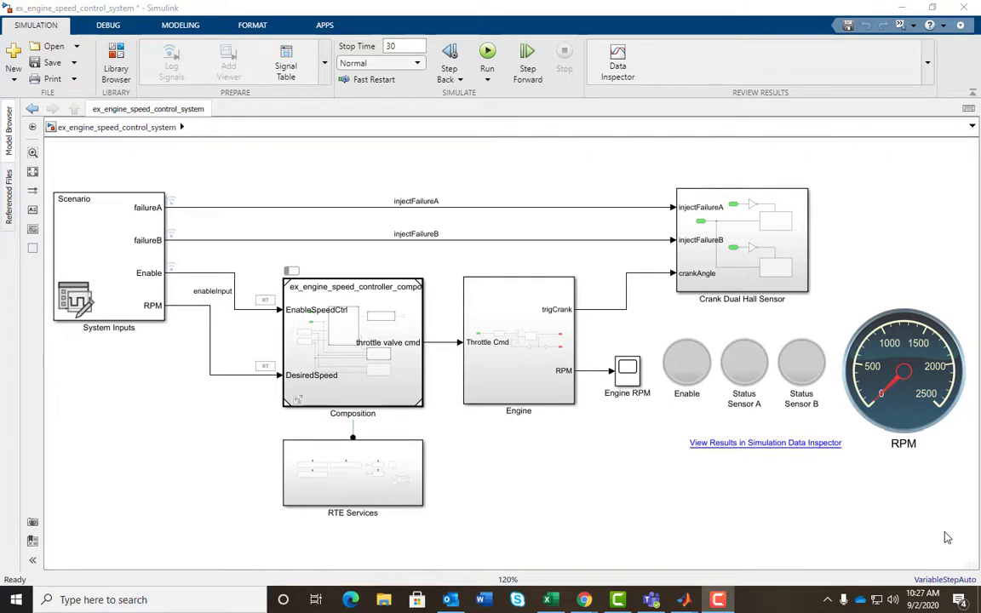
- Survey the top-level blocks: System Inputs, Composition, RTE Services, Engine and Crank Dual Hall Sensor
click(99, 250)
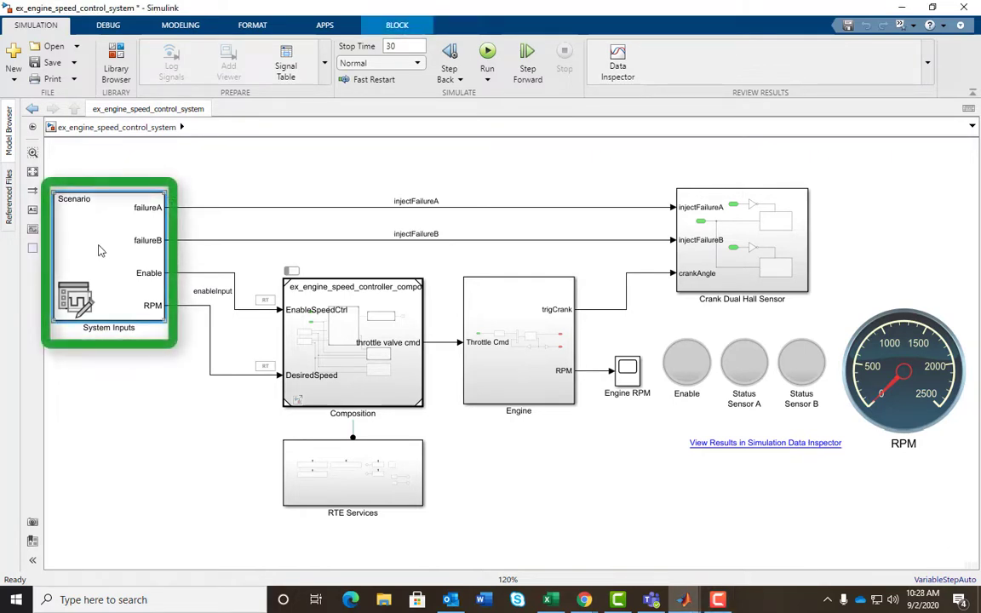
click(403, 304)
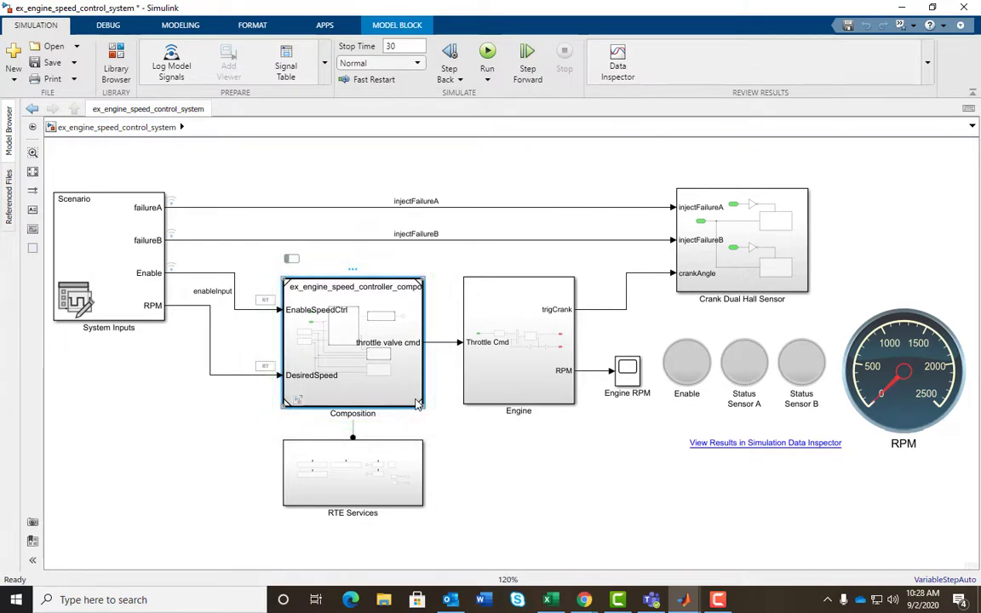
click(396, 476)
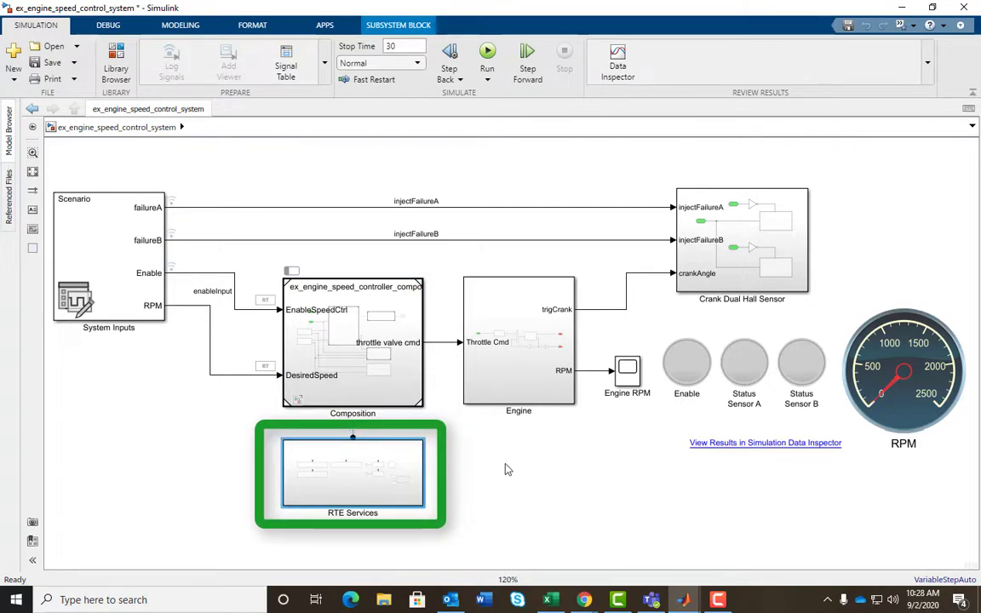
click(483, 384)
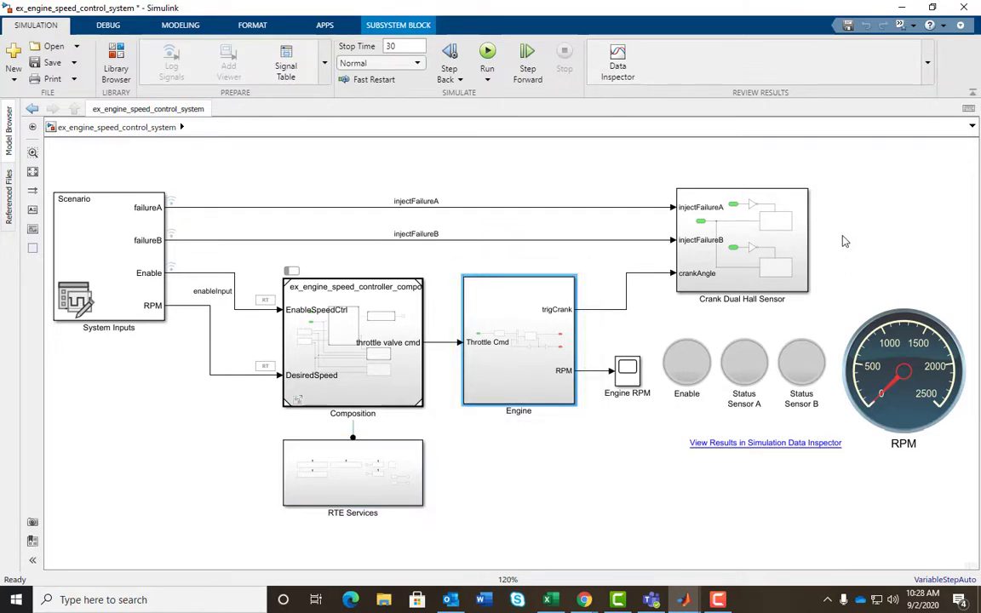
click(791, 251)
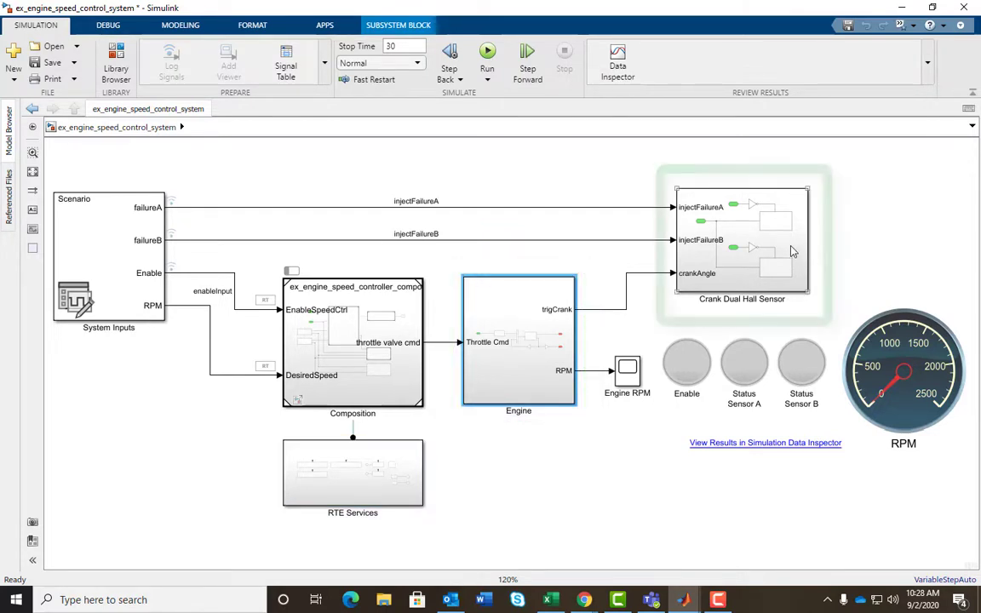
click(858, 263)
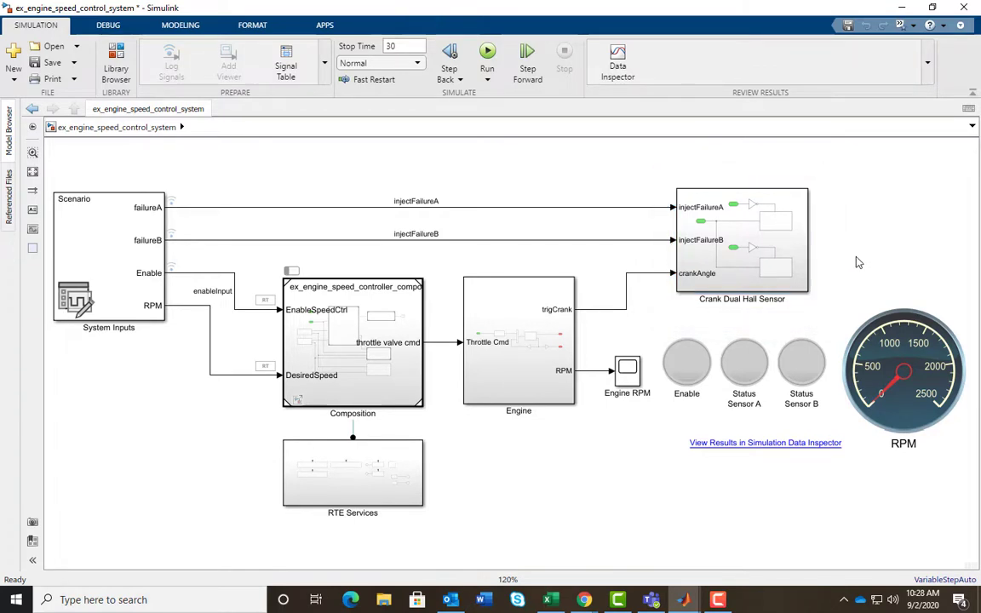
click(338, 498)
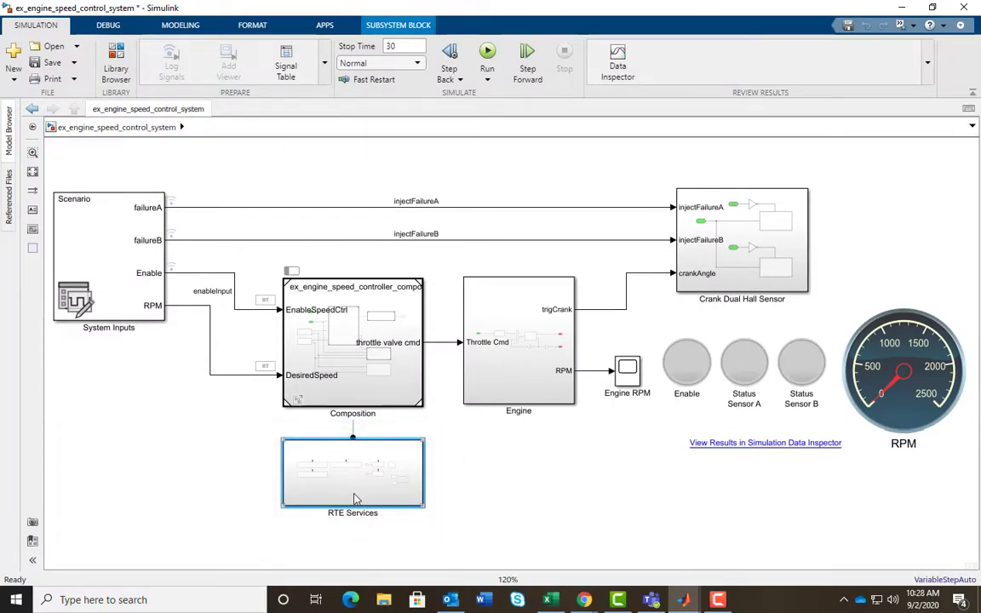
- Look inside the Composition and RTE Services subsystems and the Check For Recovery chart
double_click(310, 349)
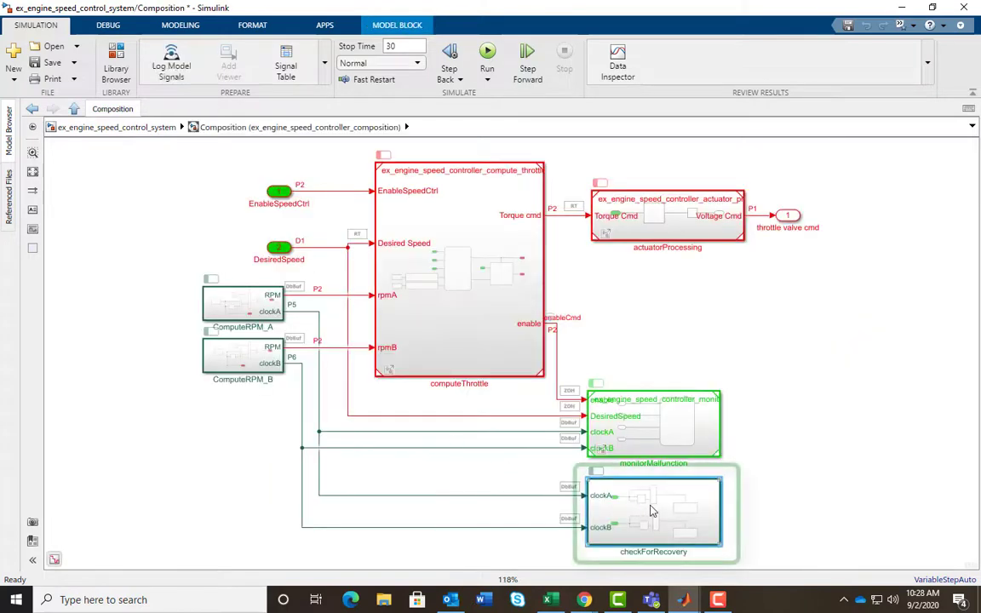
click(136, 128)
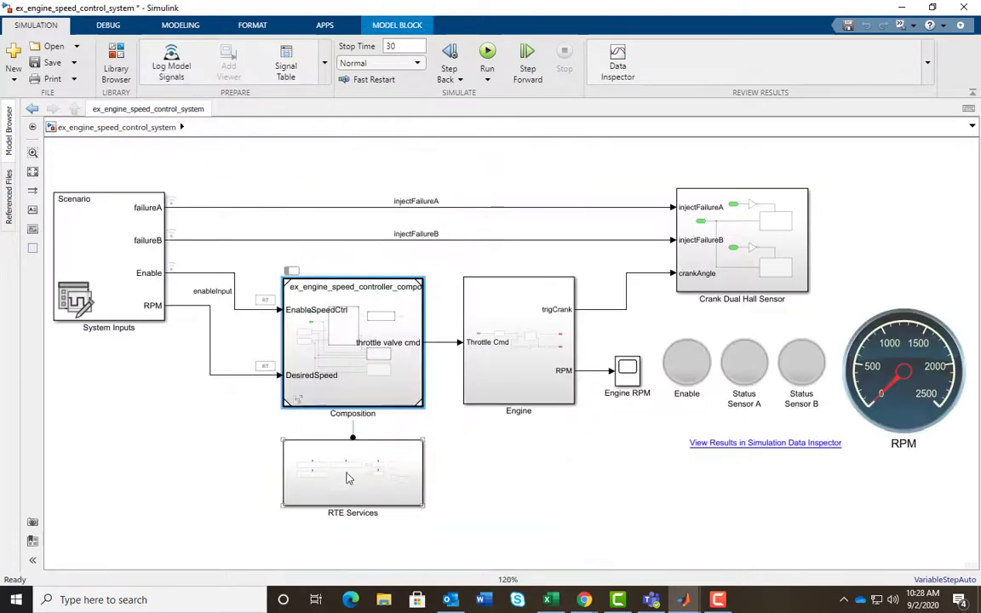
double_click(346, 479)
double_click(764, 330)
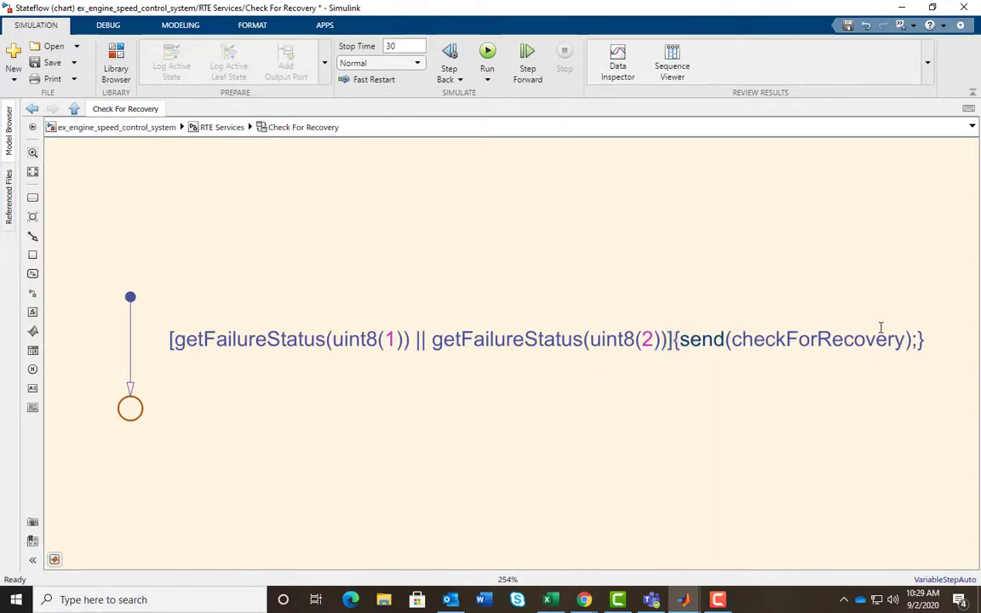
click(115, 126)
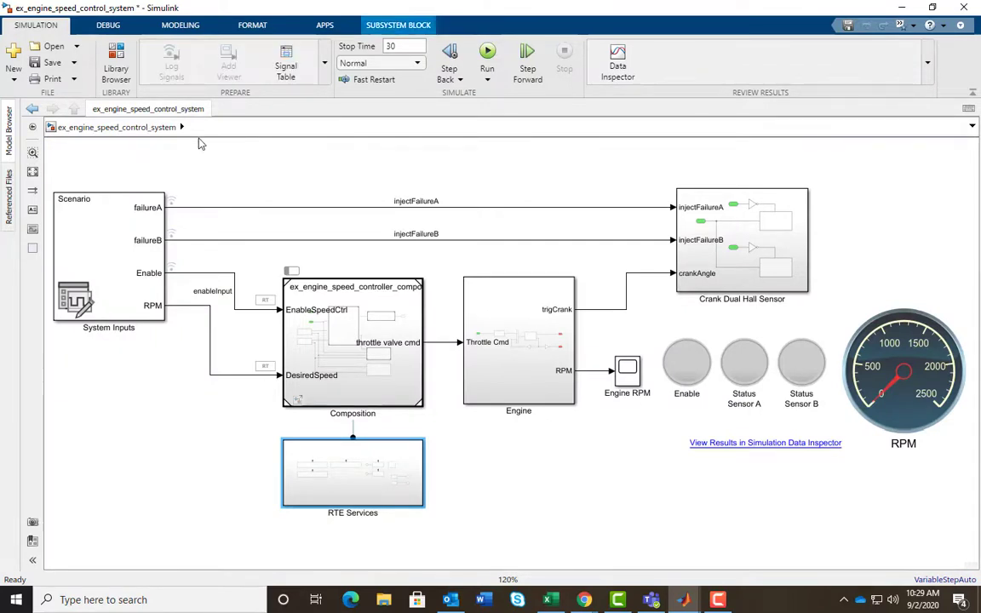
- Bring up the Schedule Editor and inspect the Composition.D1 and trigCrankA-triggered computeRPM_A partitions
click(180, 25)
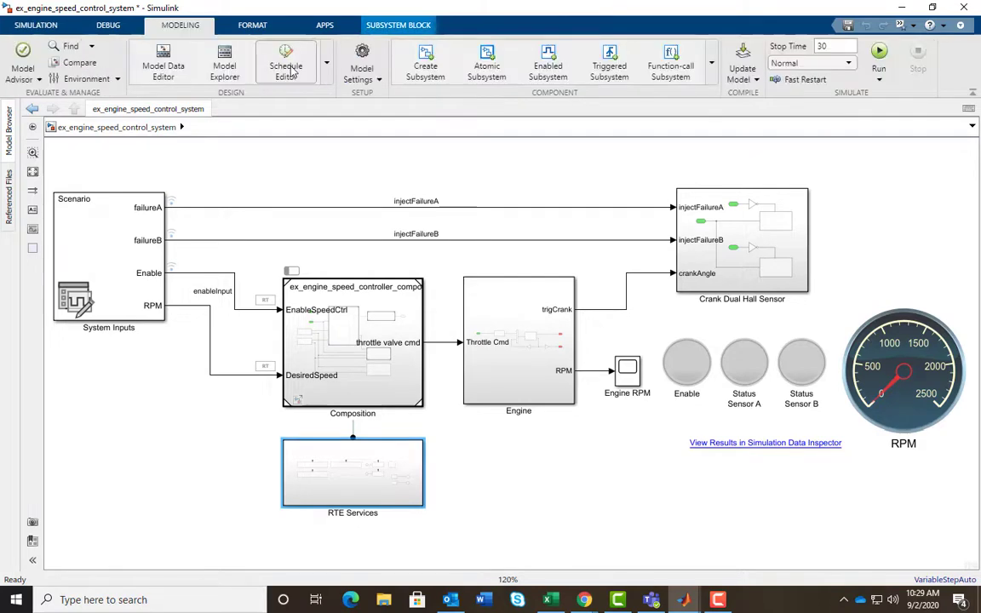
click(290, 72)
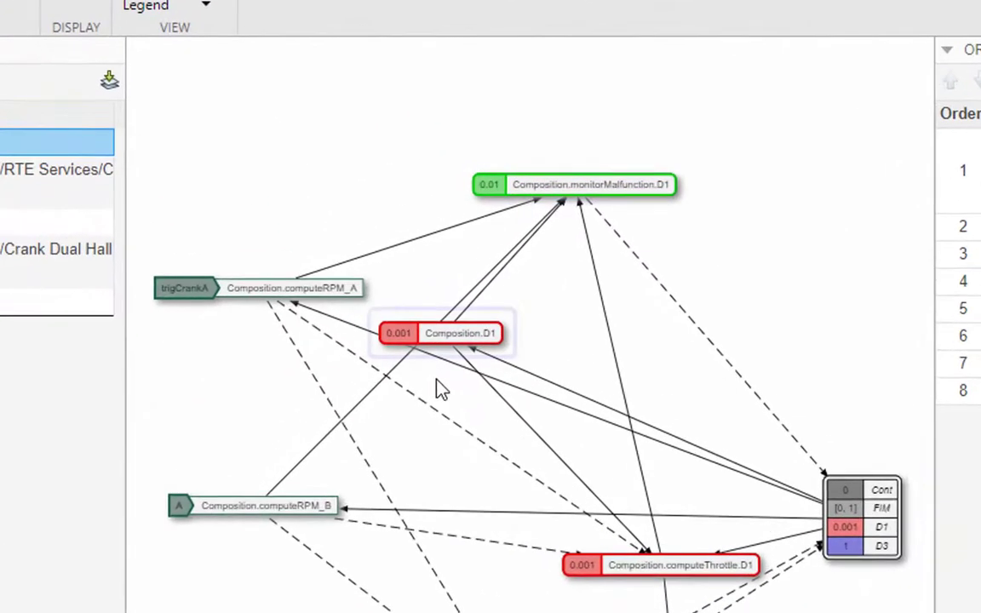
click(433, 271)
shift+click(189, 294)
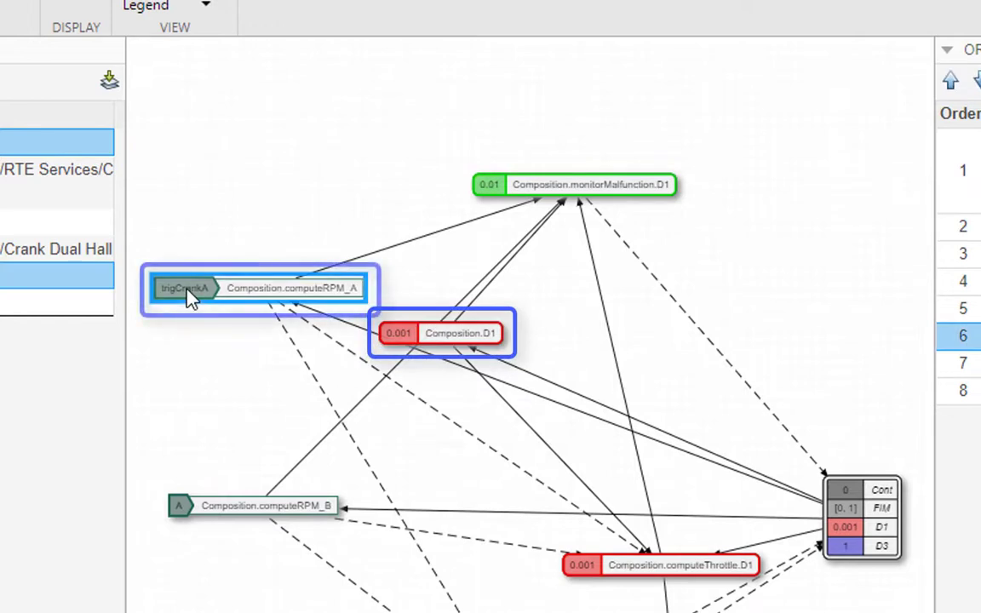
click(187, 362)
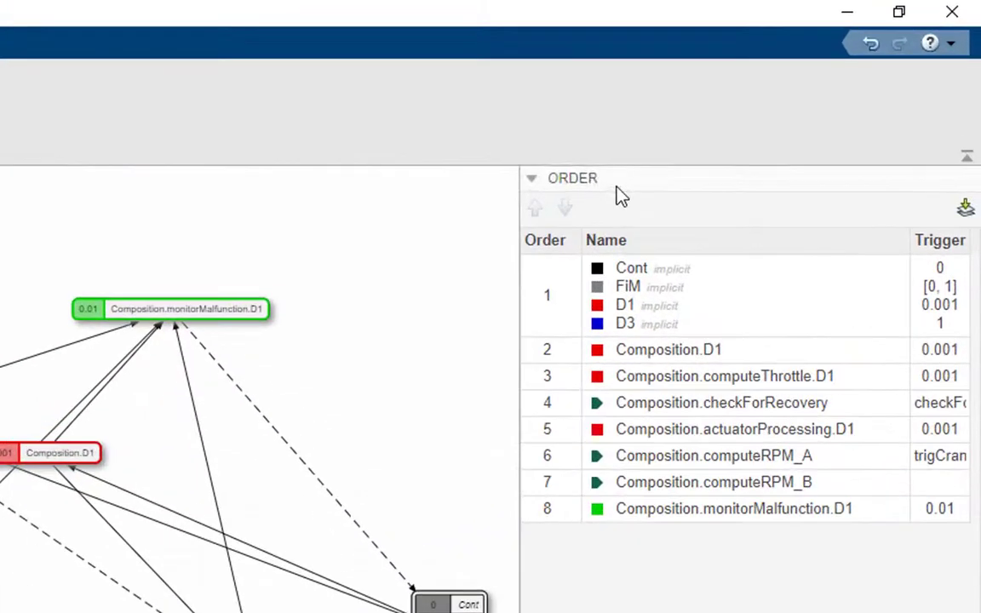
- Inspect the Order and Events panels and select the checkForRecovery event to see its partition
click(767, 114)
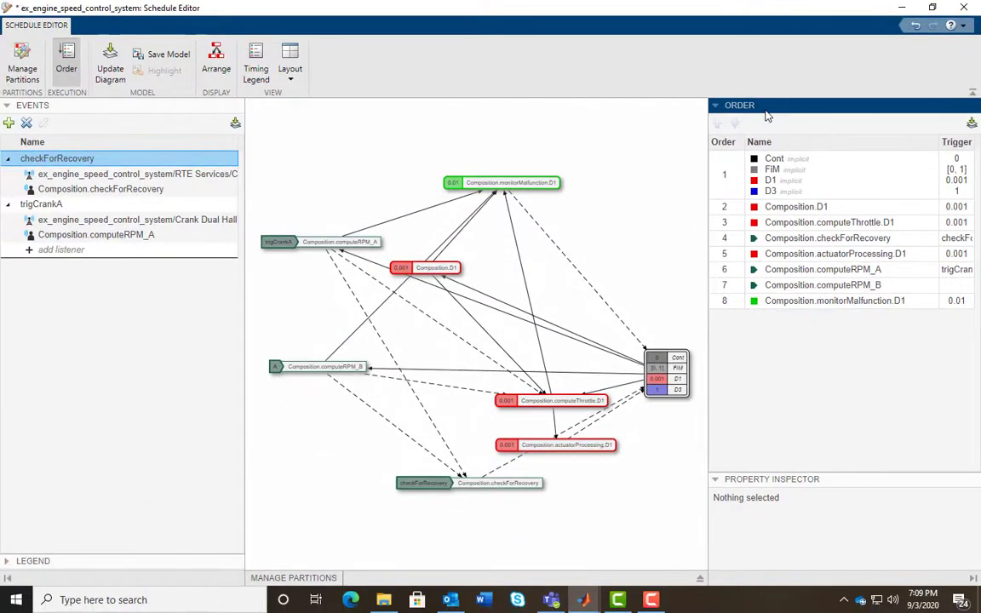
click(60, 250)
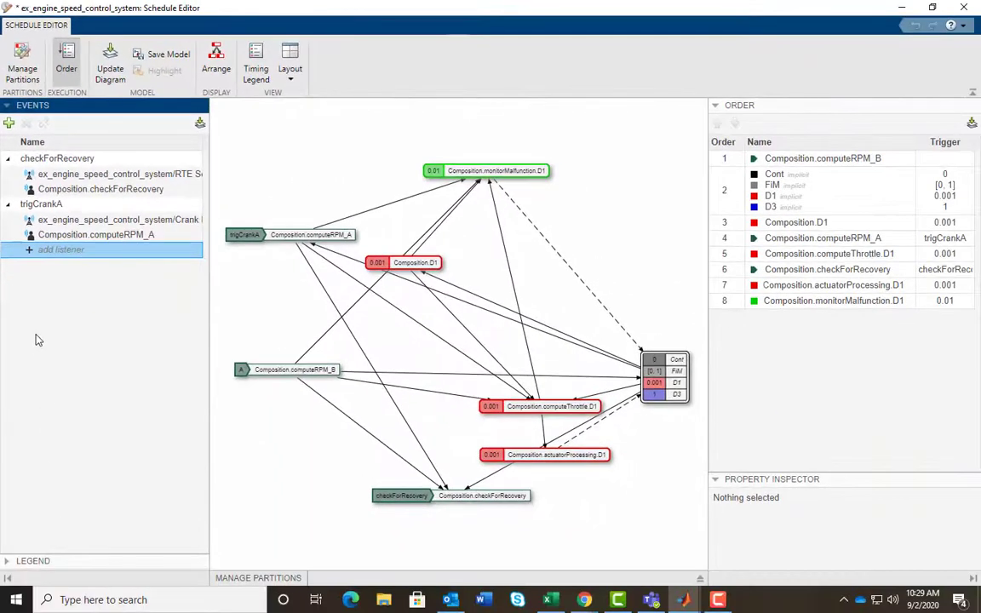
click(56, 158)
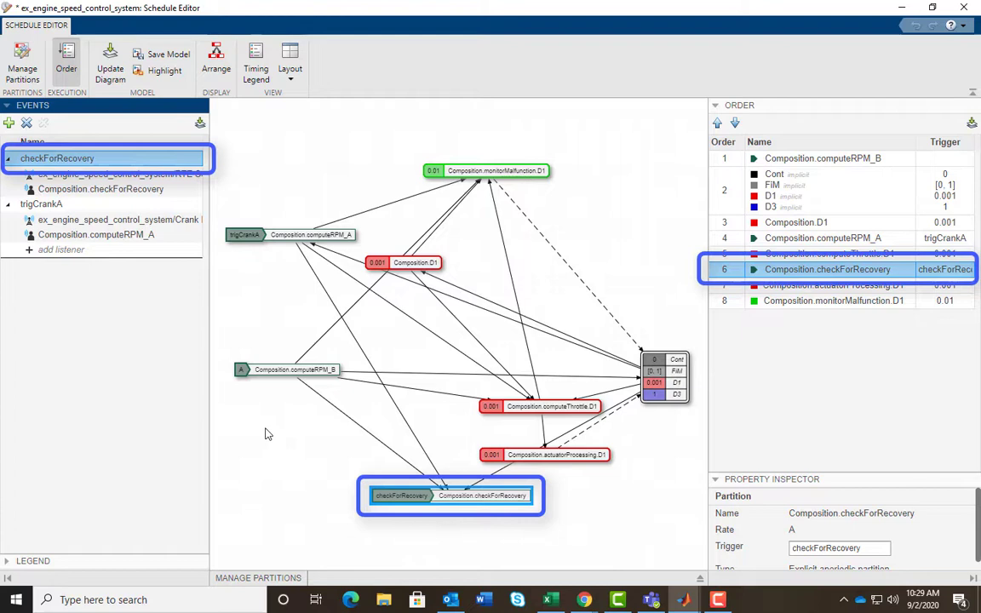
- Create an event named trigCrankB and drag it onto the computeRPM_B partition as its trigger
click(8, 122)
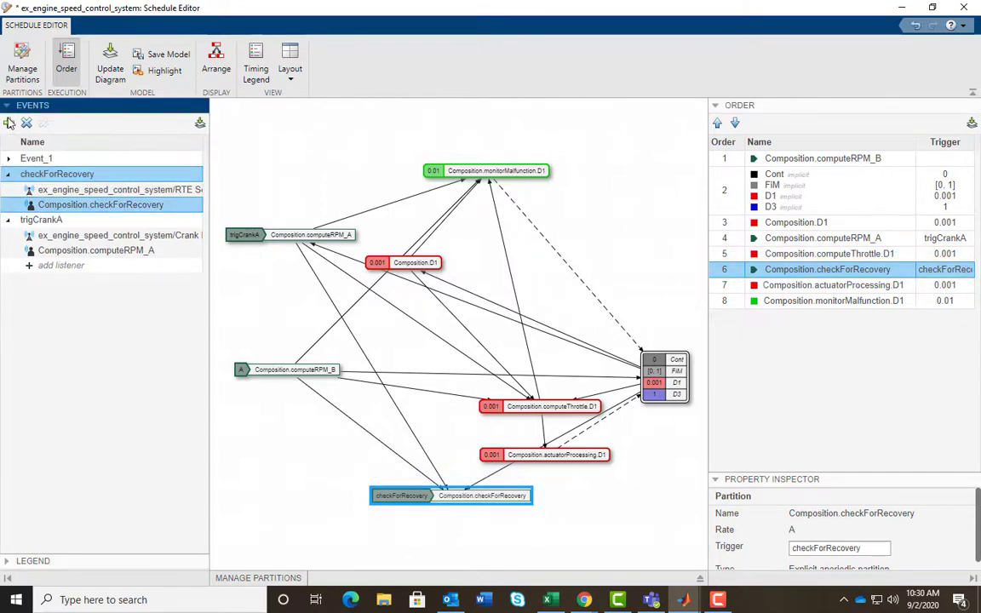
double_click(43, 158)
text(trig)
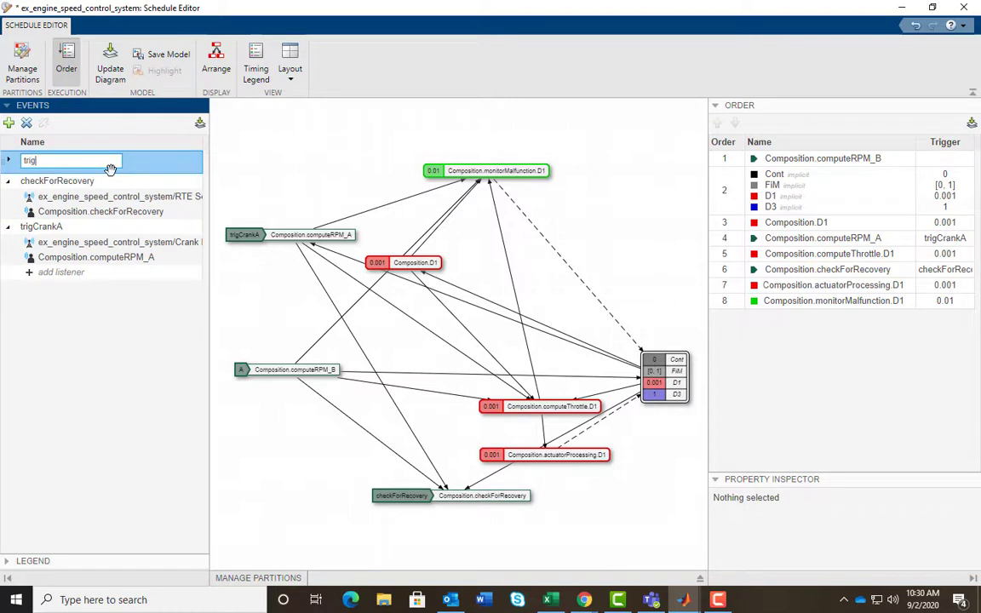
text(CrankB)
key(Return)
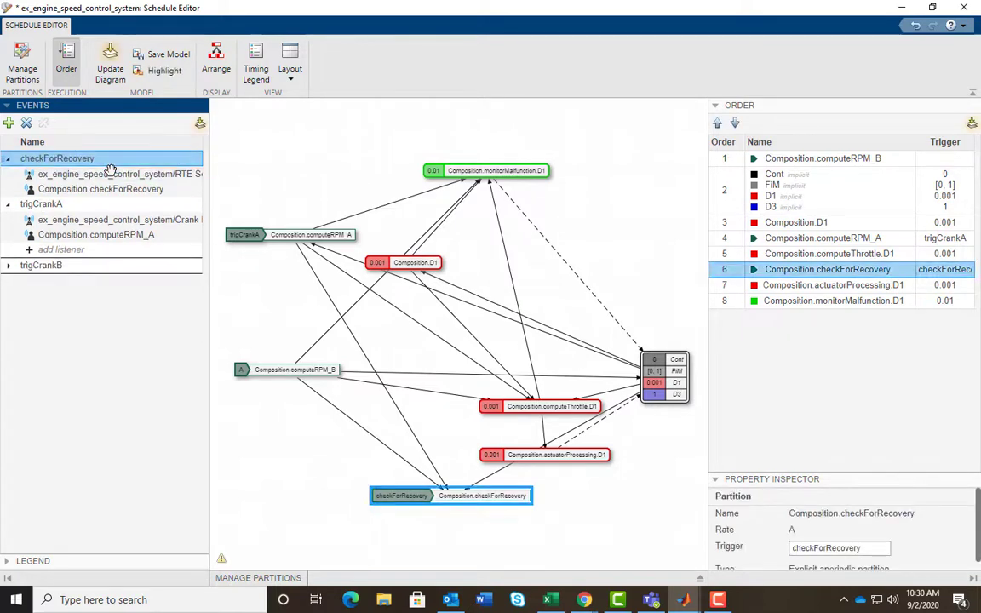
drag(18, 266, 246, 369)
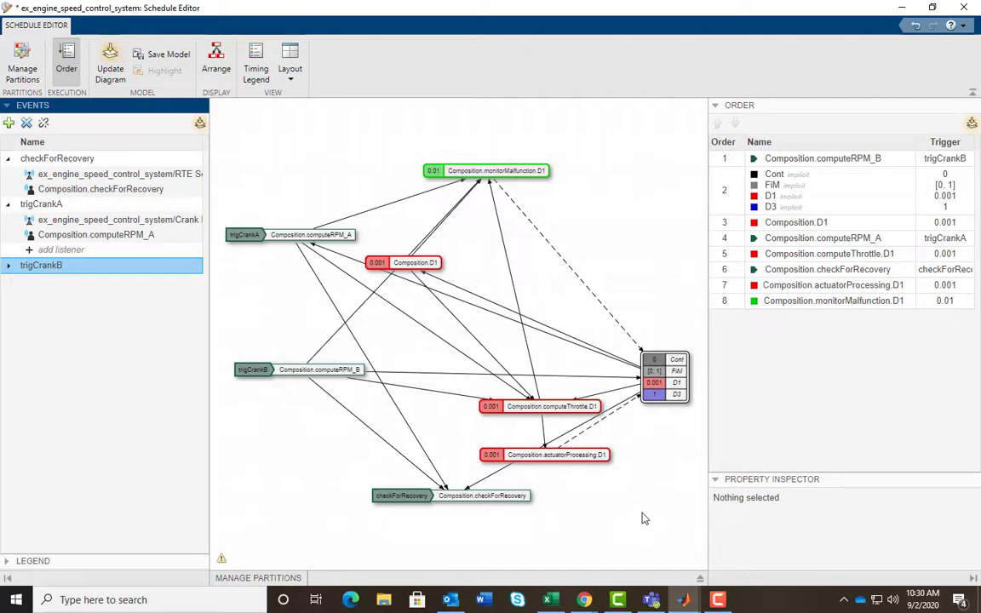
- Return to the model diagram, open the Crank Dual Hall Sensor subsystem and locate SensorB
mouse_move(684, 599)
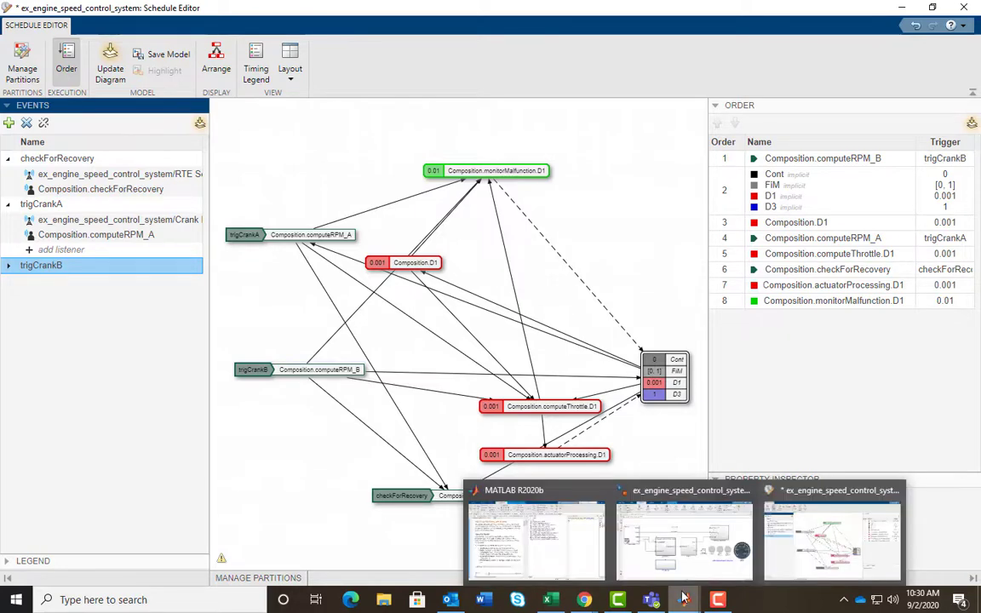
mouse_move(680, 546)
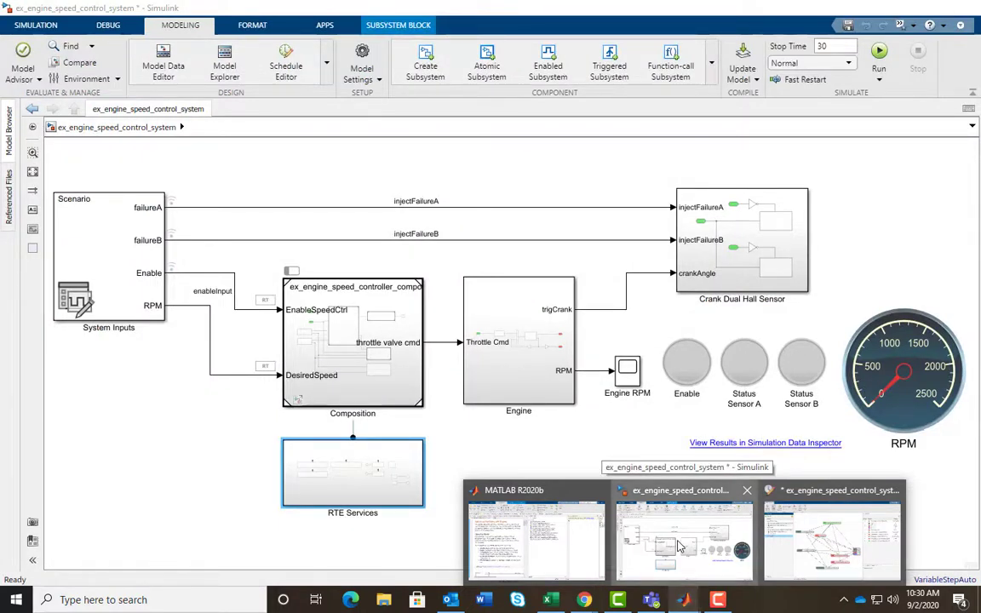
click(680, 547)
click(495, 476)
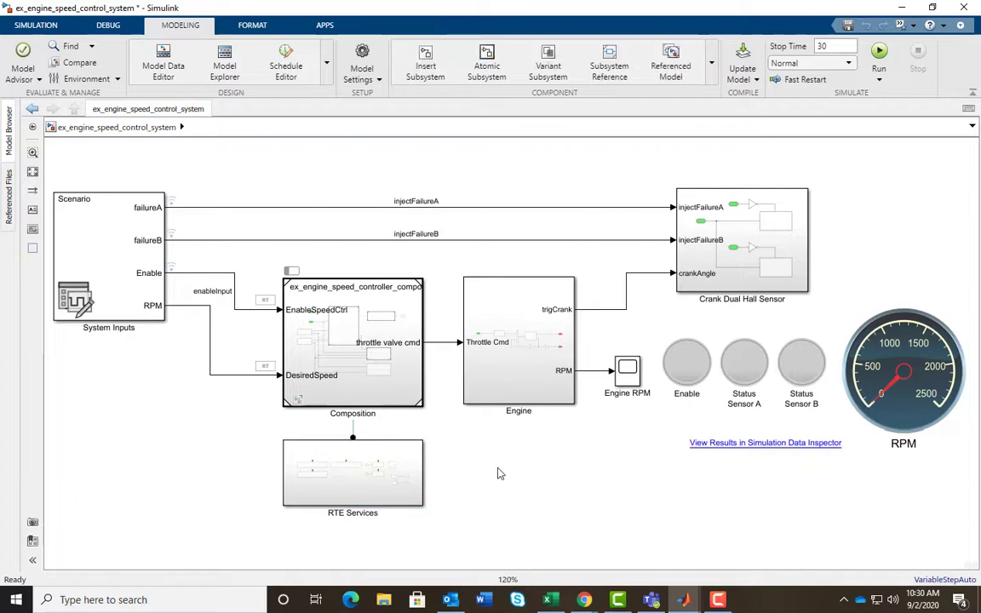
double_click(730, 285)
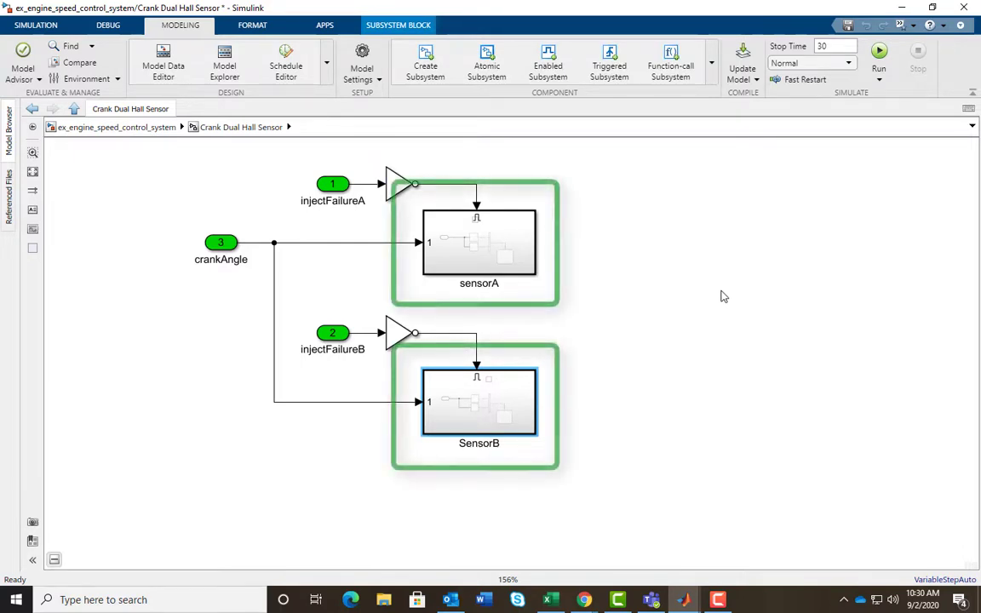
click(722, 293)
click(514, 260)
click(477, 381)
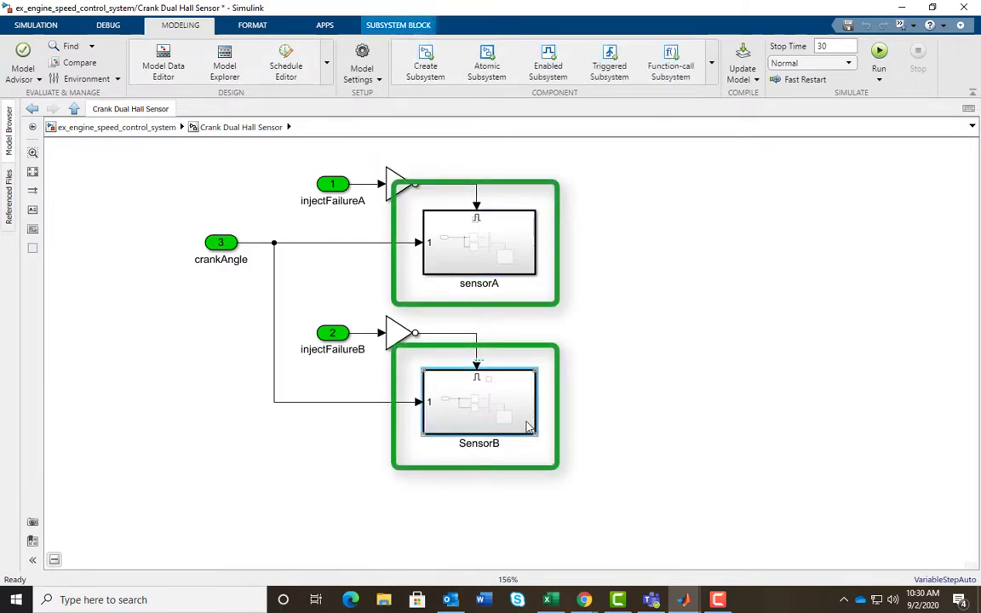
click(744, 383)
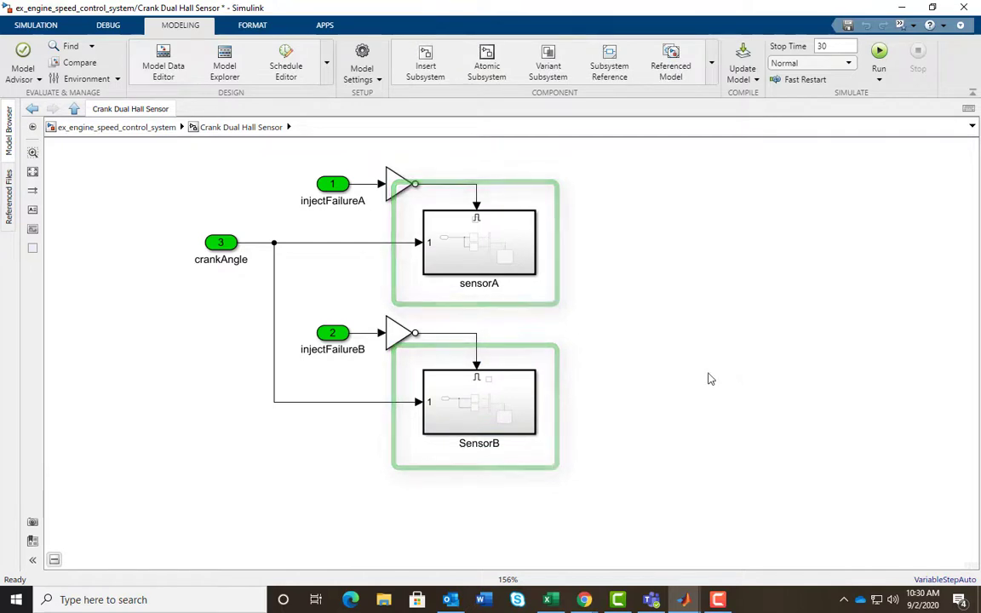
- Label the Send TrigCrankB Event chart's default transition {send(trigCrankB);} and return to the top model
double_click(428, 431)
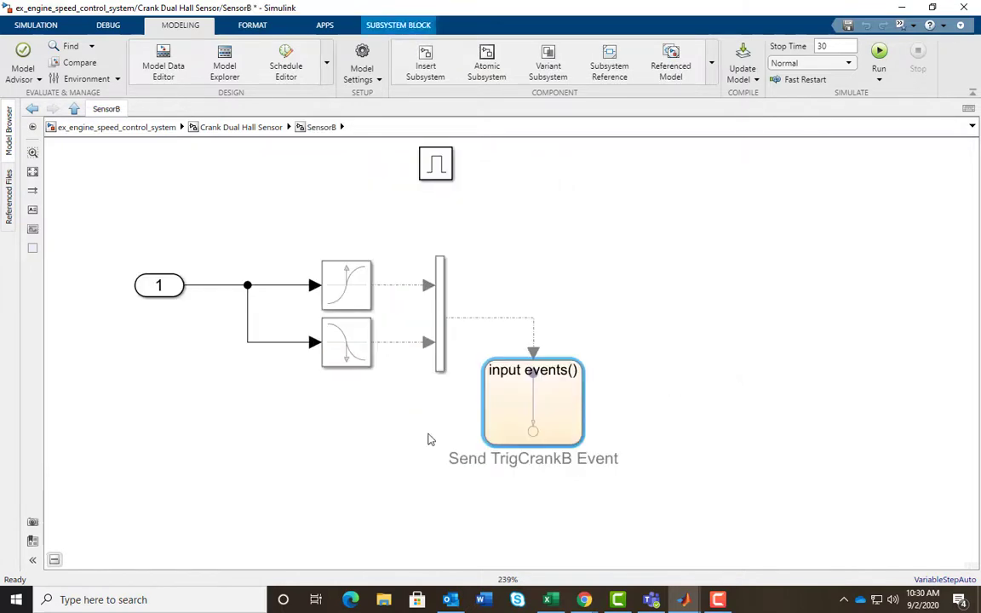
double_click(504, 426)
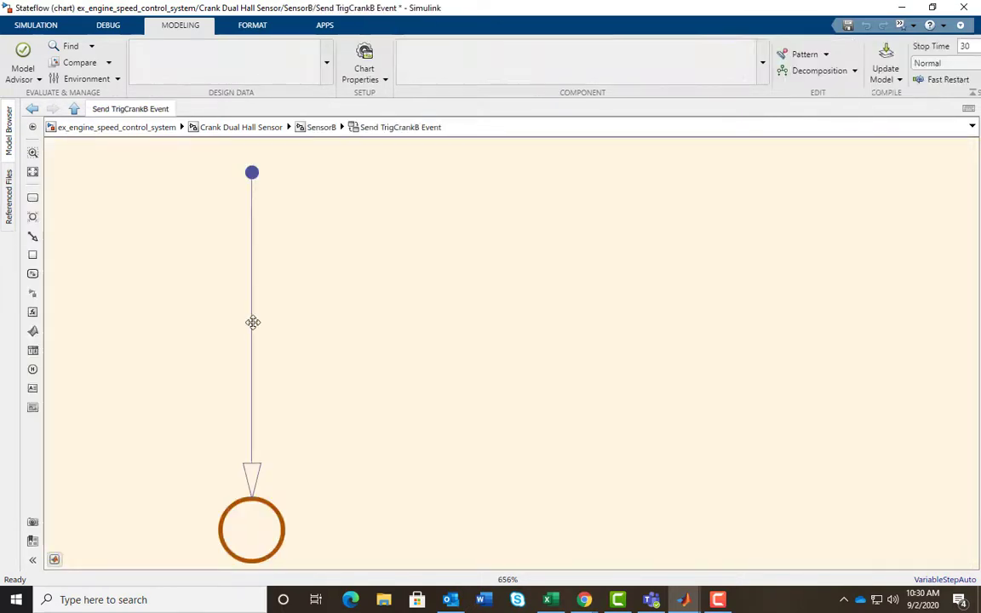
click(252, 322)
click(358, 271)
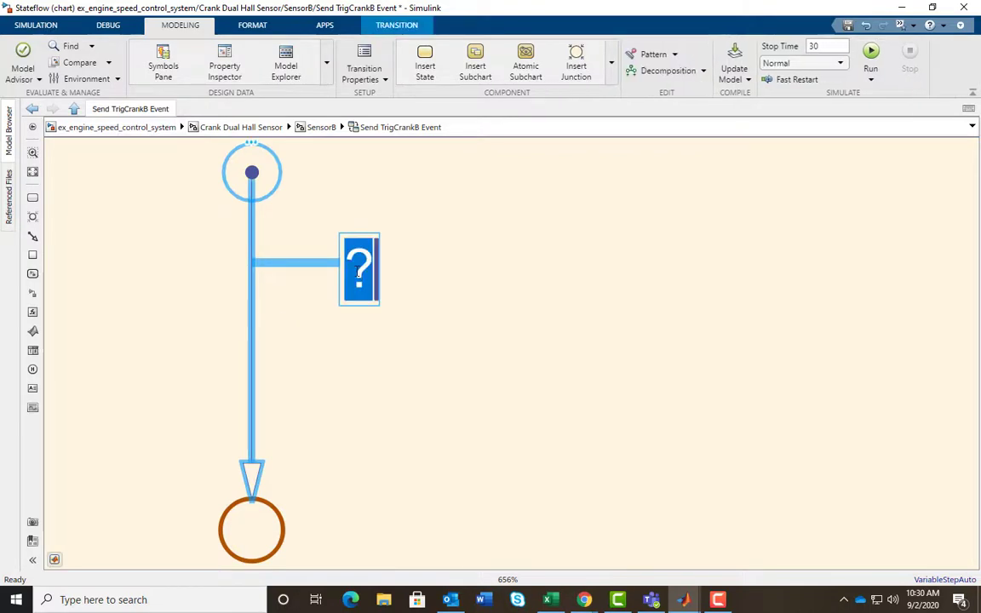
text({send)
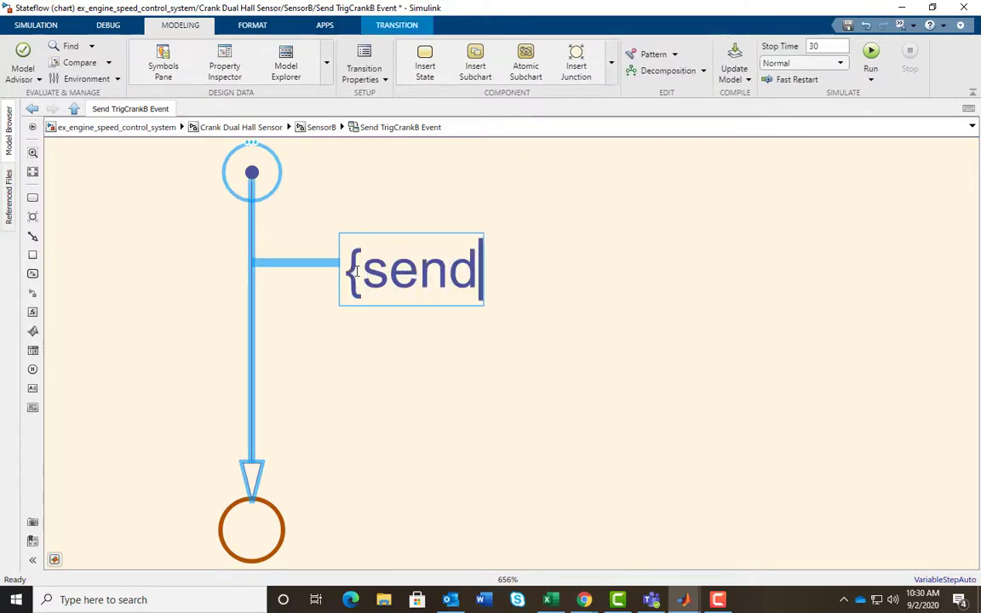
text((tr)
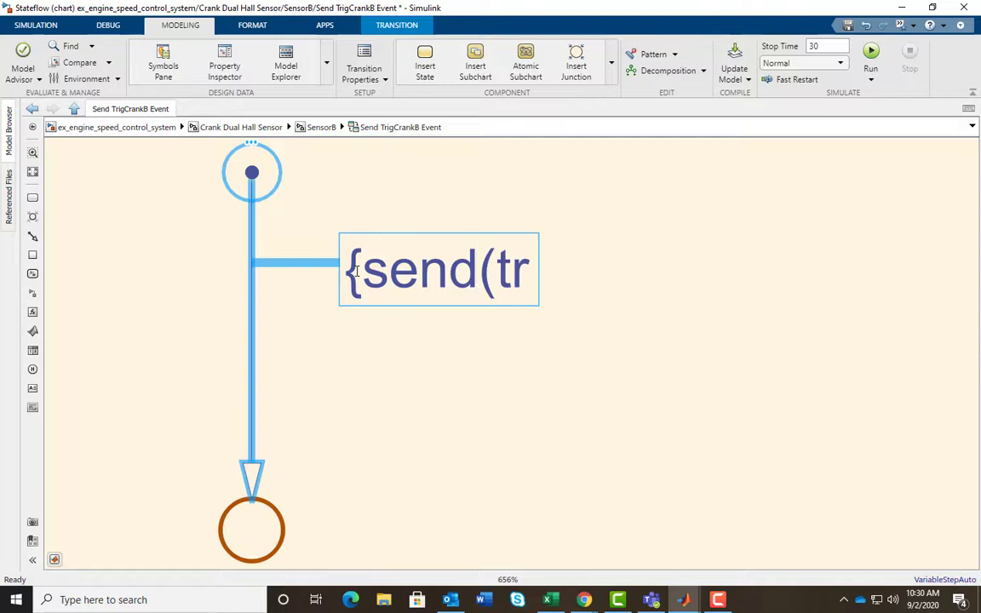
text(igc)
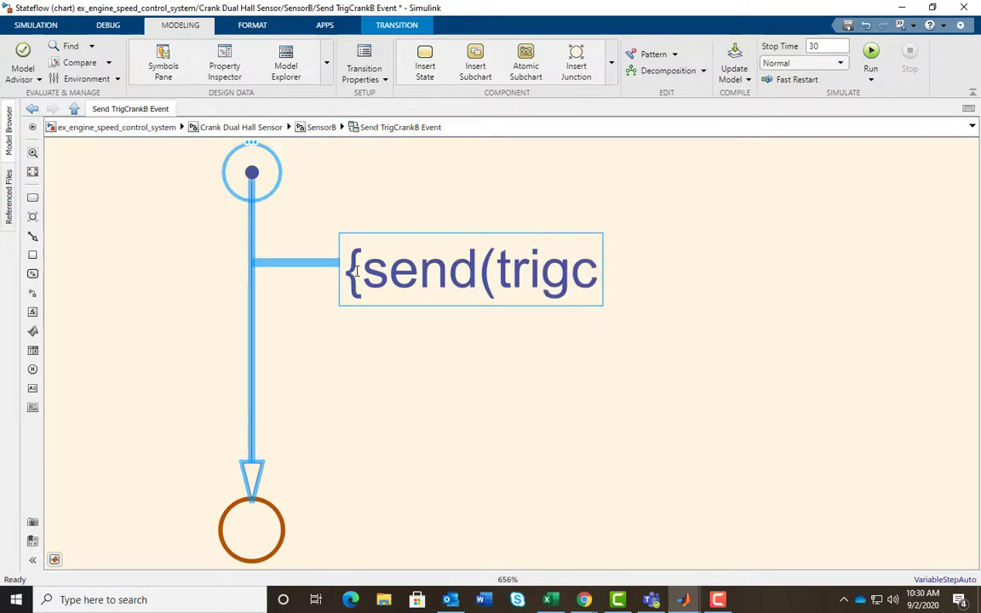
key(BackSpace)
text(Crank)
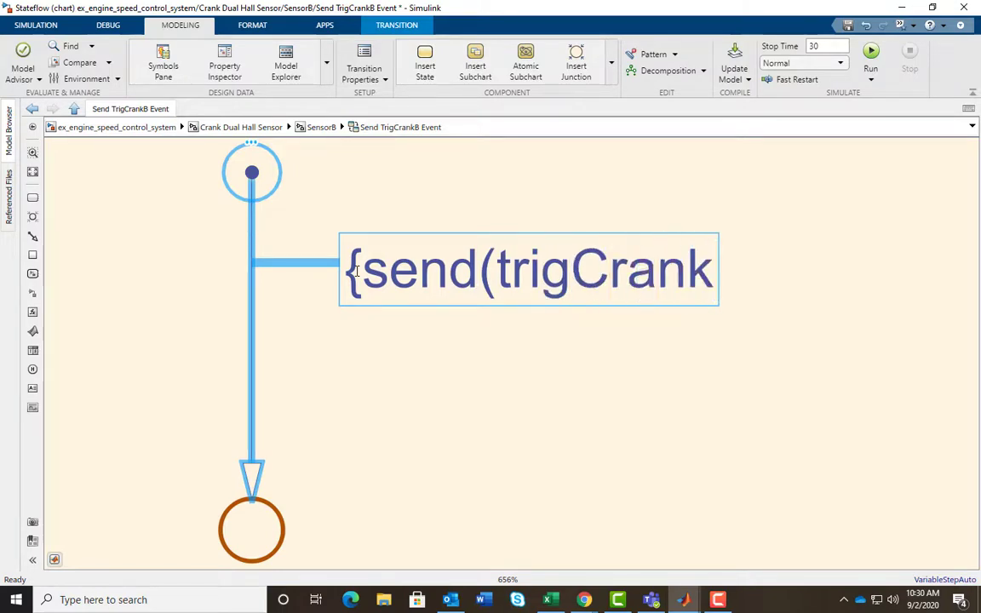
text(B);)
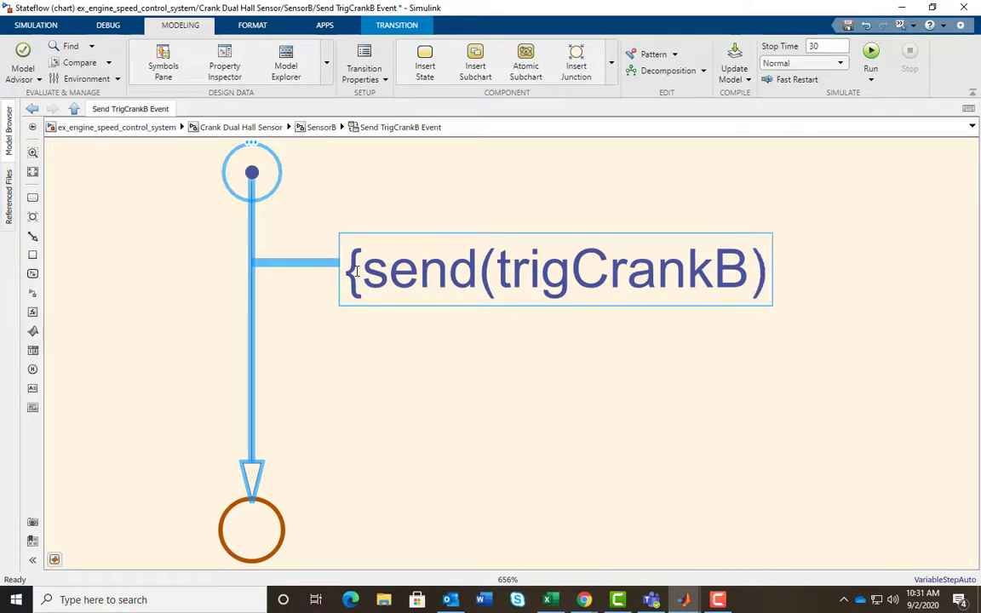
text(})
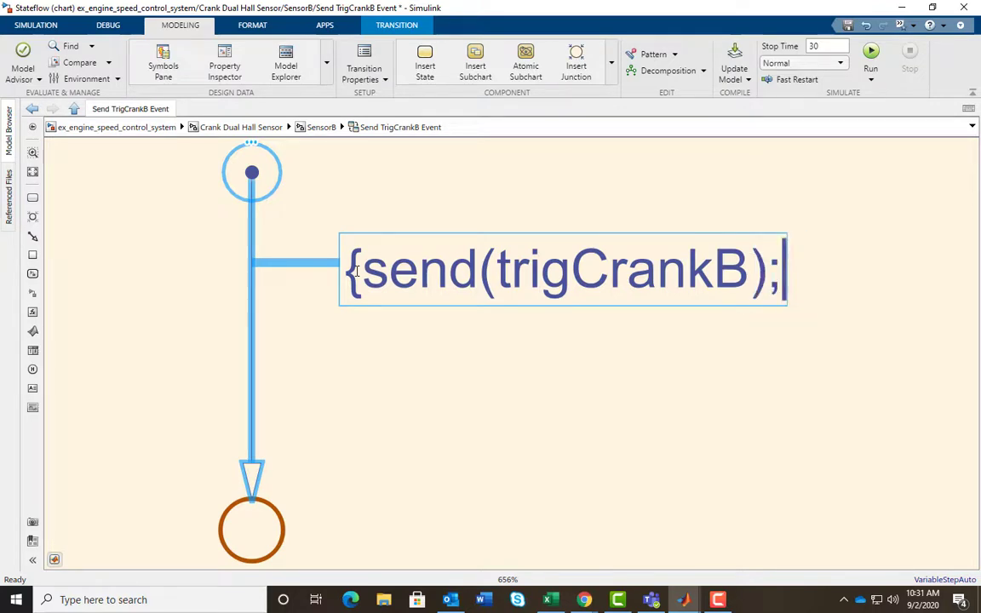
text(})
click(368, 390)
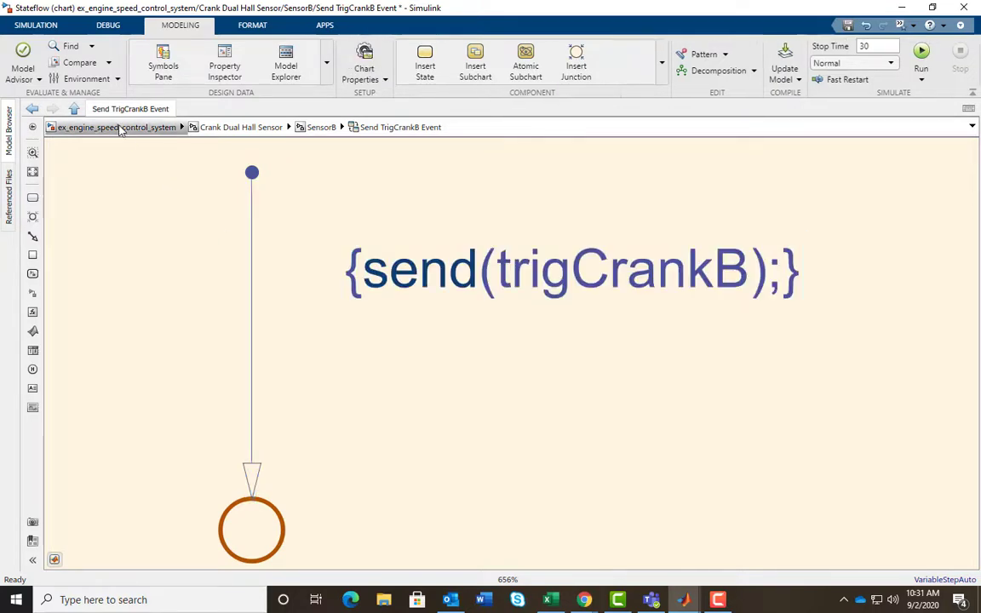
click(119, 127)
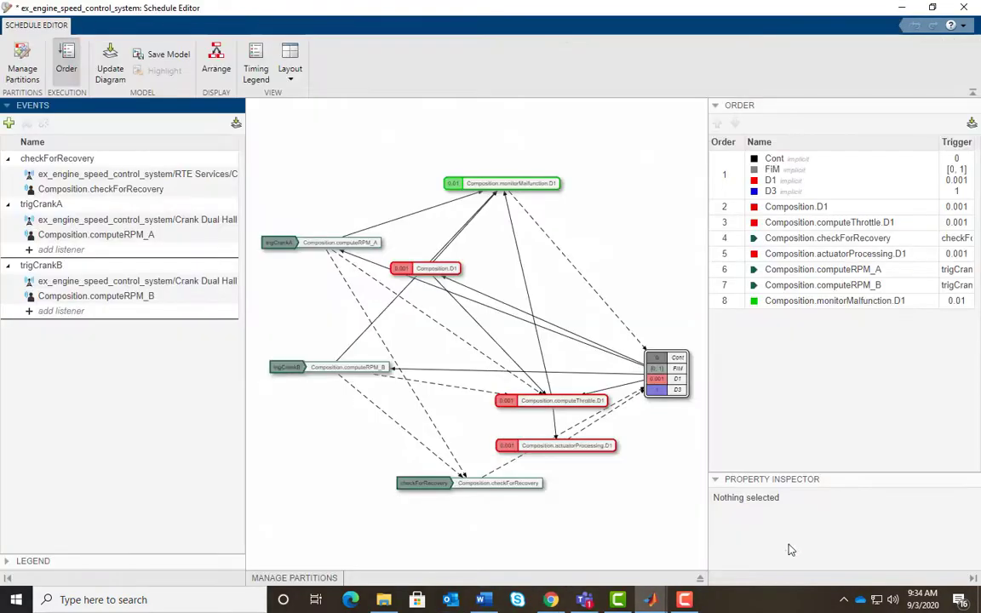
- Check trigCrankB's sender, then select computeRPM_A and computeRPM_B together in the Order table
click(68, 281)
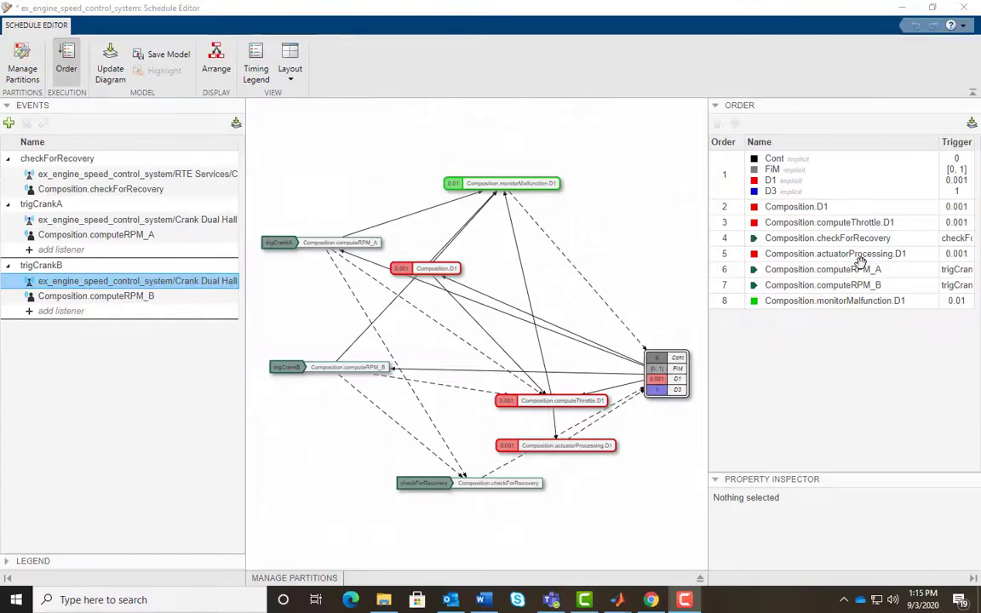
click(837, 269)
ctrl+click(833, 285)
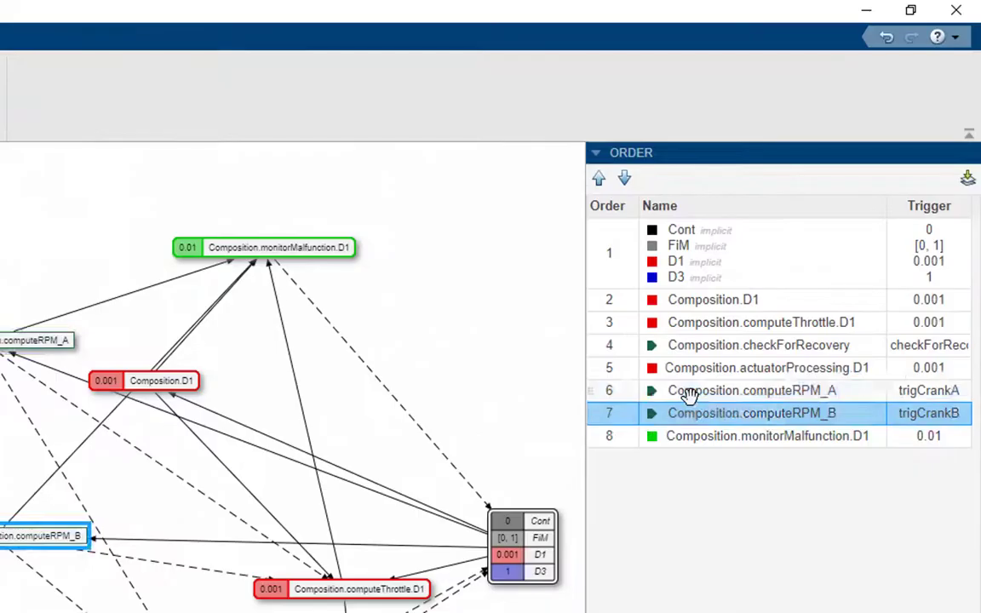
- Move computeRPM_A to order 1 and computeRPM_B to order 2 in the schedule
drag(777, 270, 772, 154)
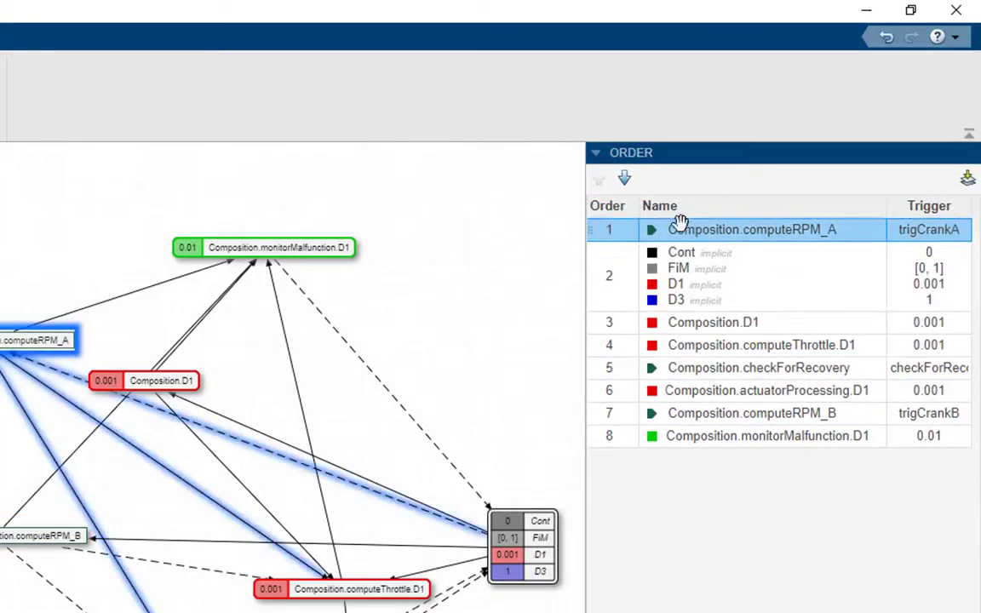
drag(705, 413, 696, 256)
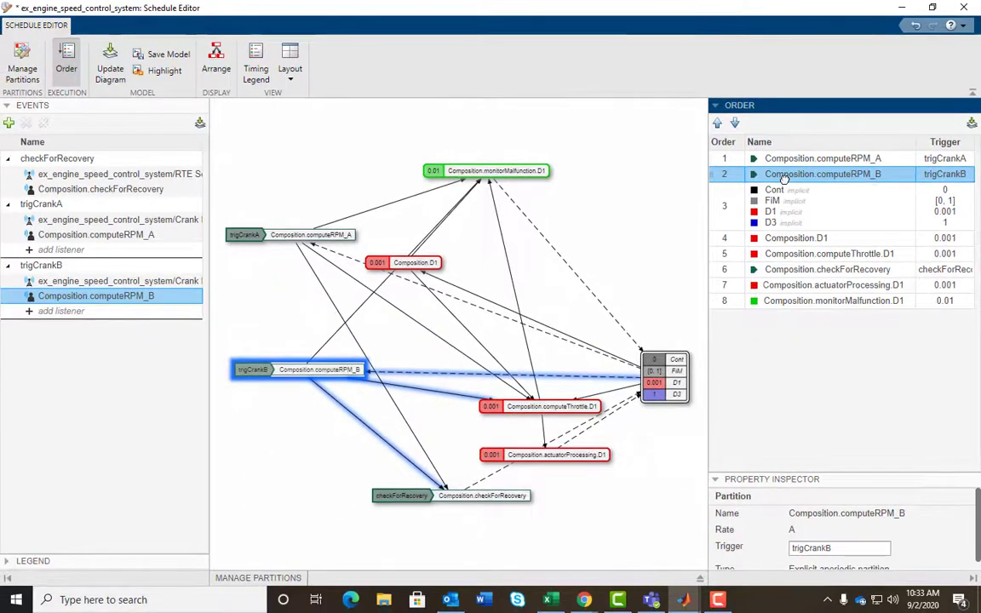
- Run the simulation with Ctrl+T and open the results in the Simulation Data Inspector
click(646, 207)
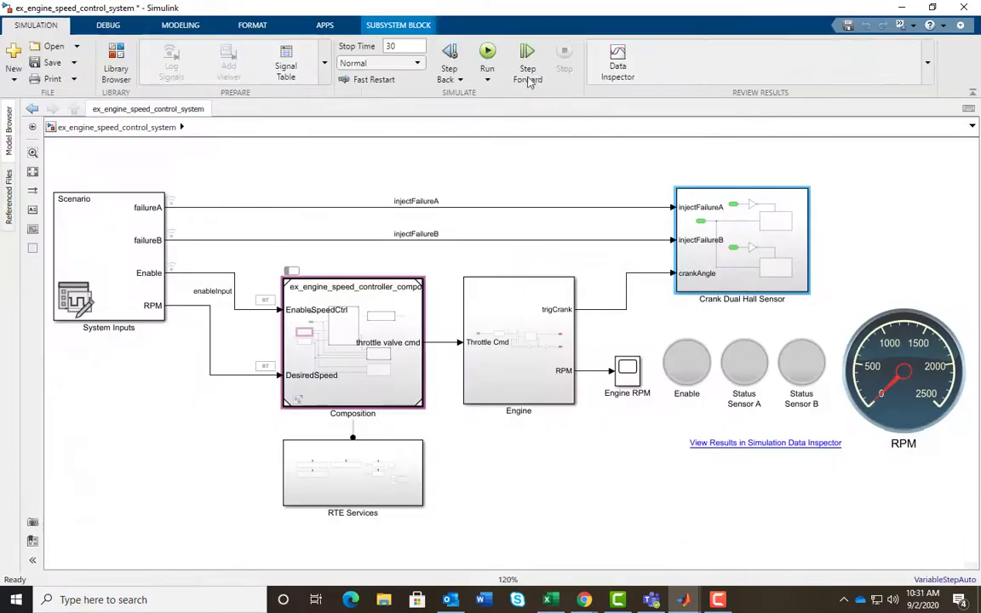
key(ctrl+t)
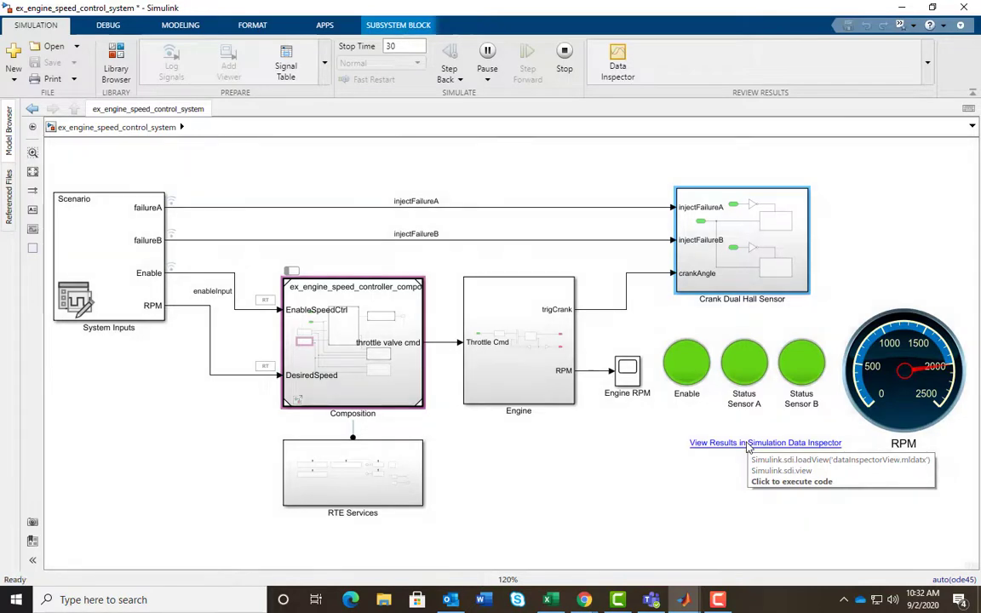
click(748, 446)
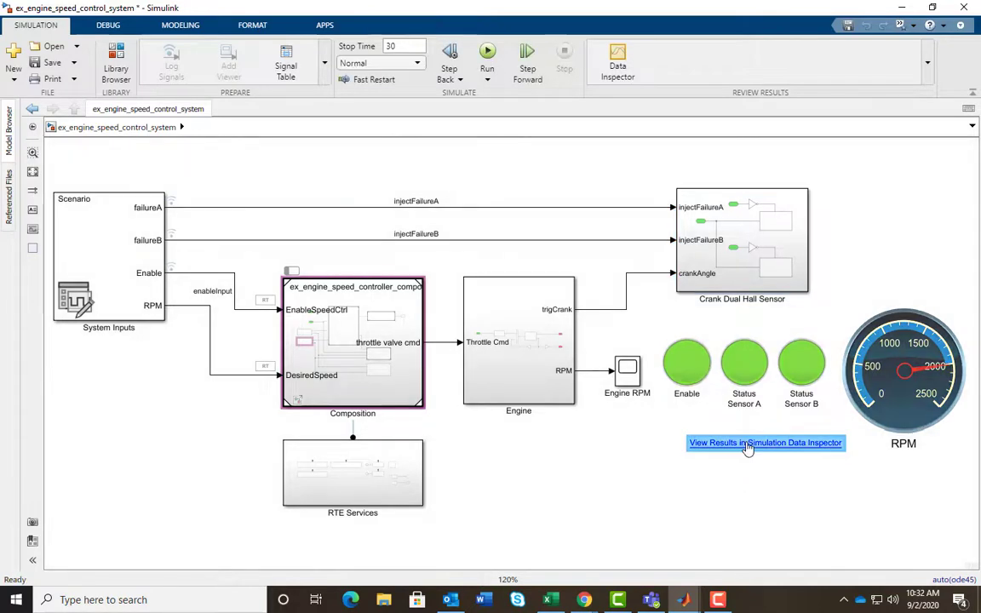